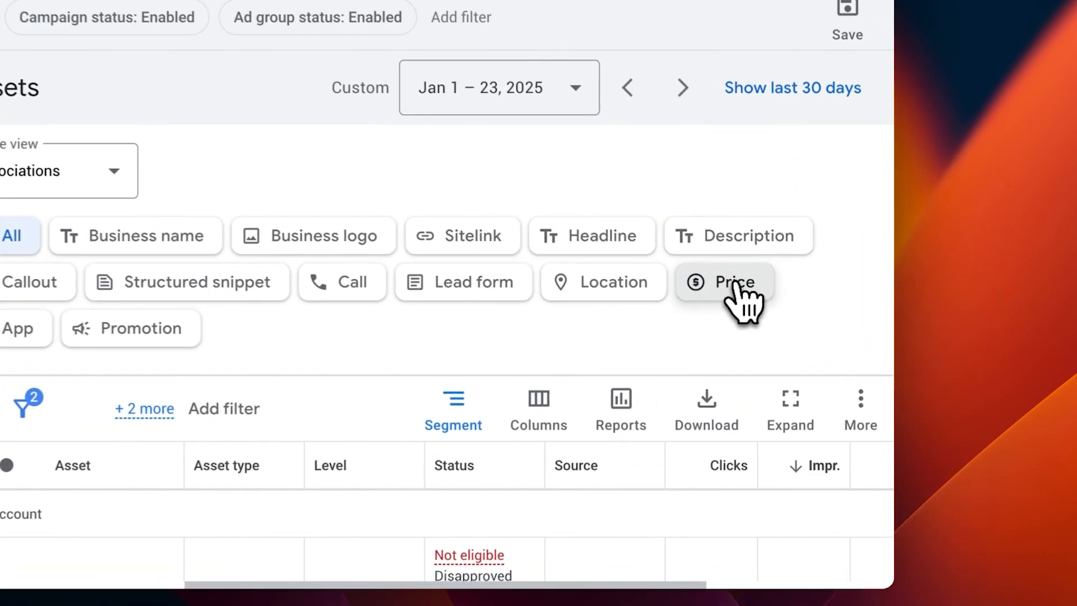
Start a new price asset from the Price asset category and keep it added at the Account level.
{"action": "left_click", "coordinate": [735, 285]}
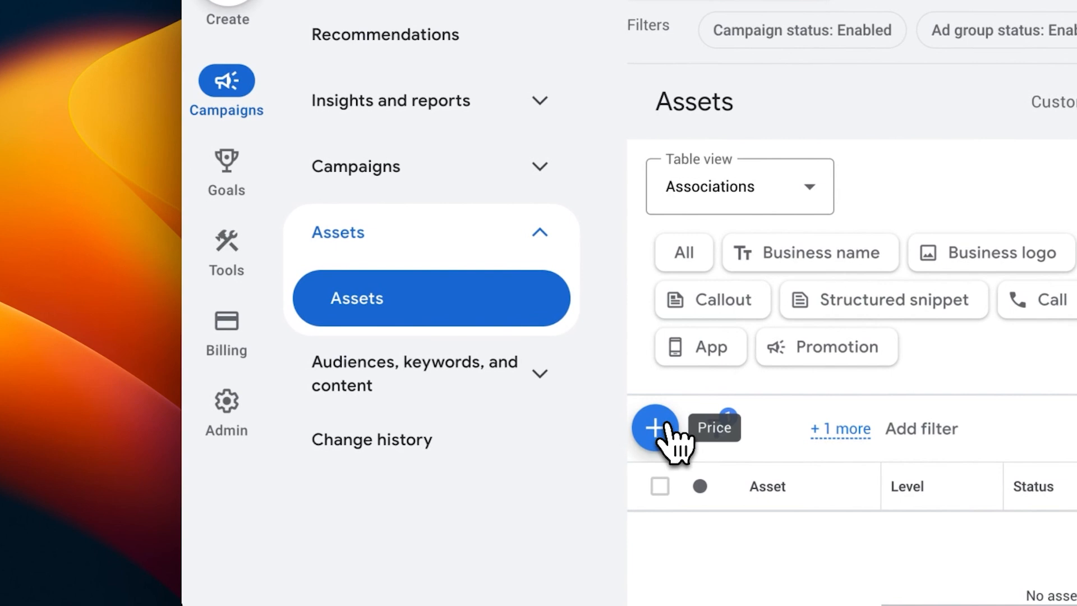
{"action": "left_click", "coordinate": [668, 429]}
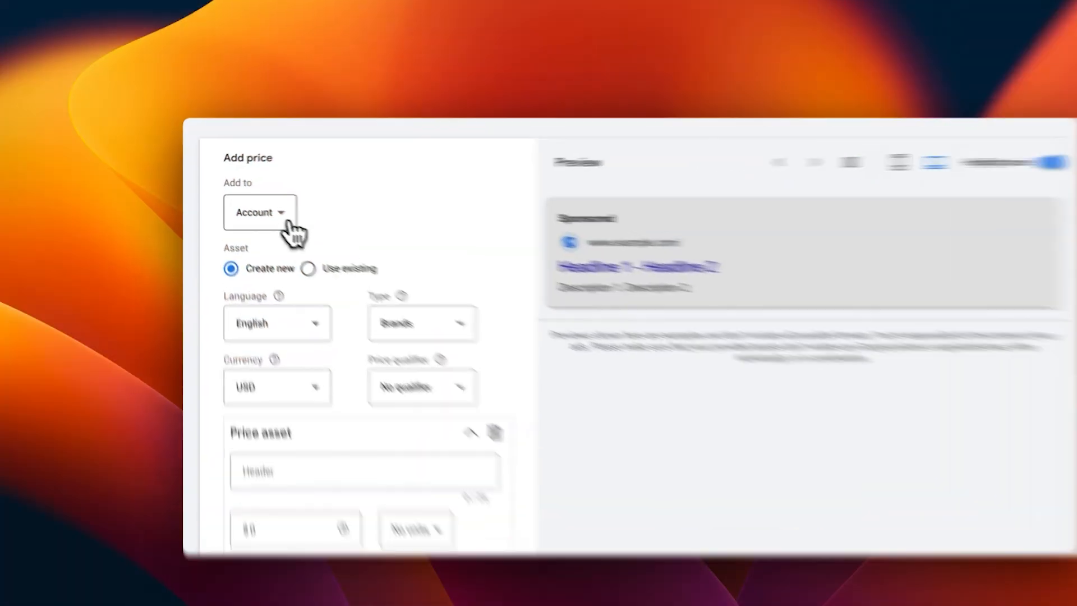
{"action": "left_click", "coordinate": [259, 208]}
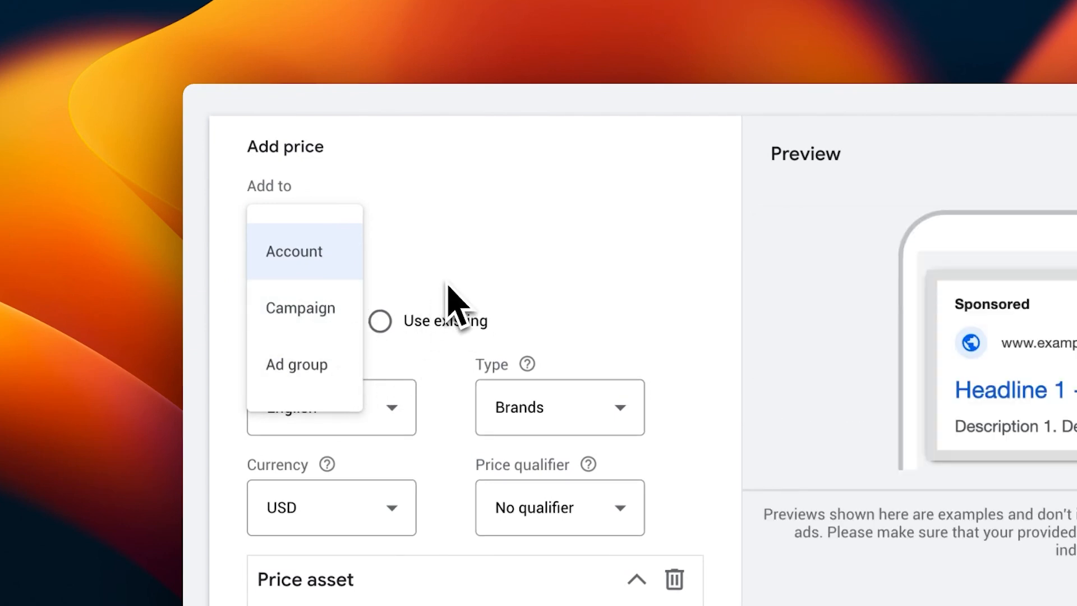
{"action": "left_click", "coordinate": [448, 282]}
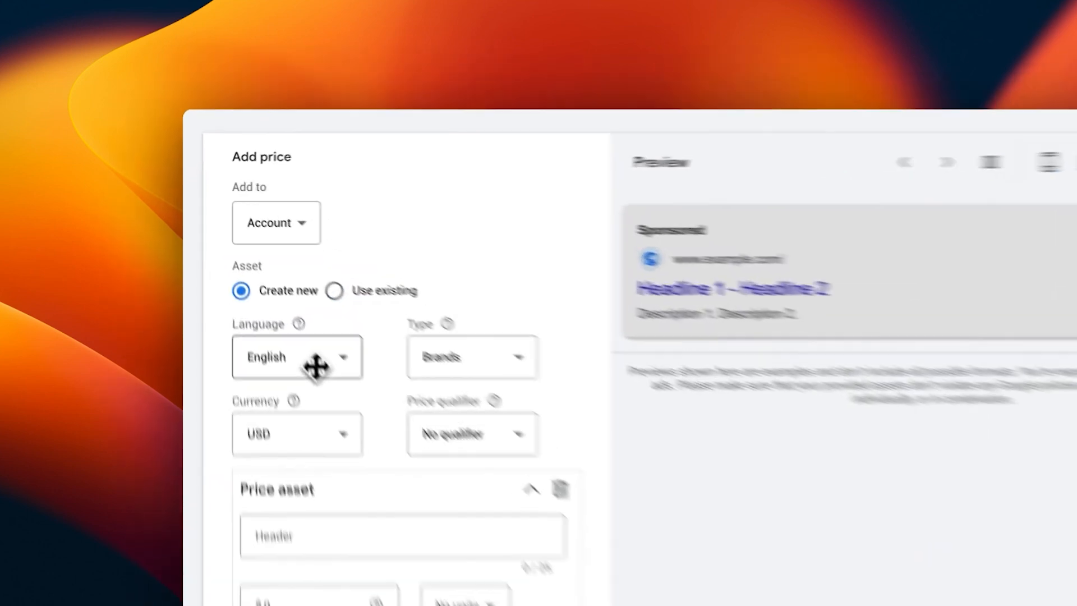
Set the price asset's language to English and its type to Brands.
{"action": "left_click", "coordinate": [269, 292]}
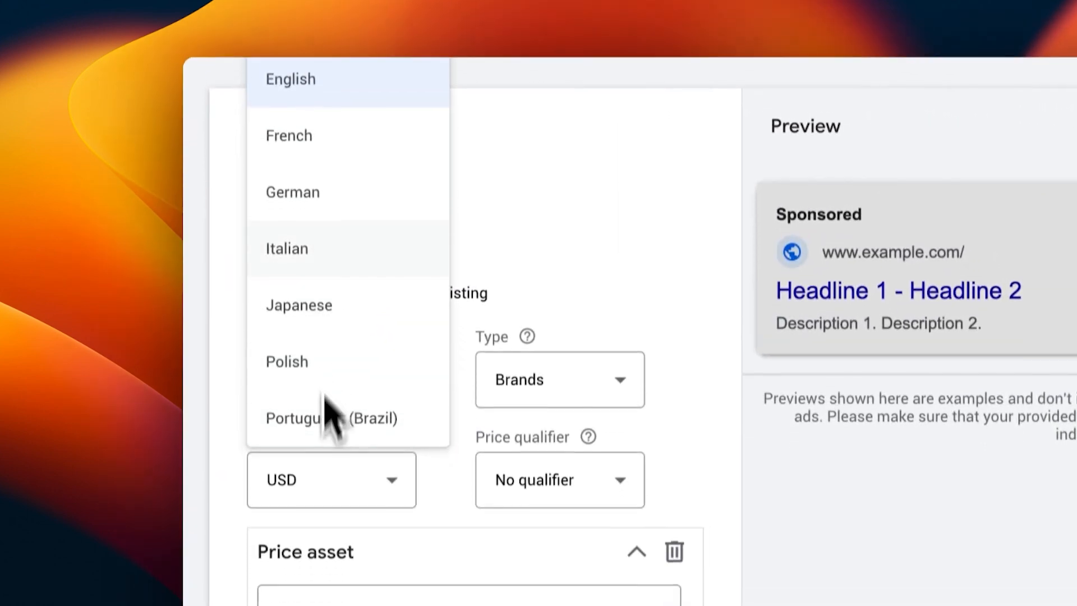
{"action": "left_click", "coordinate": [313, 84]}
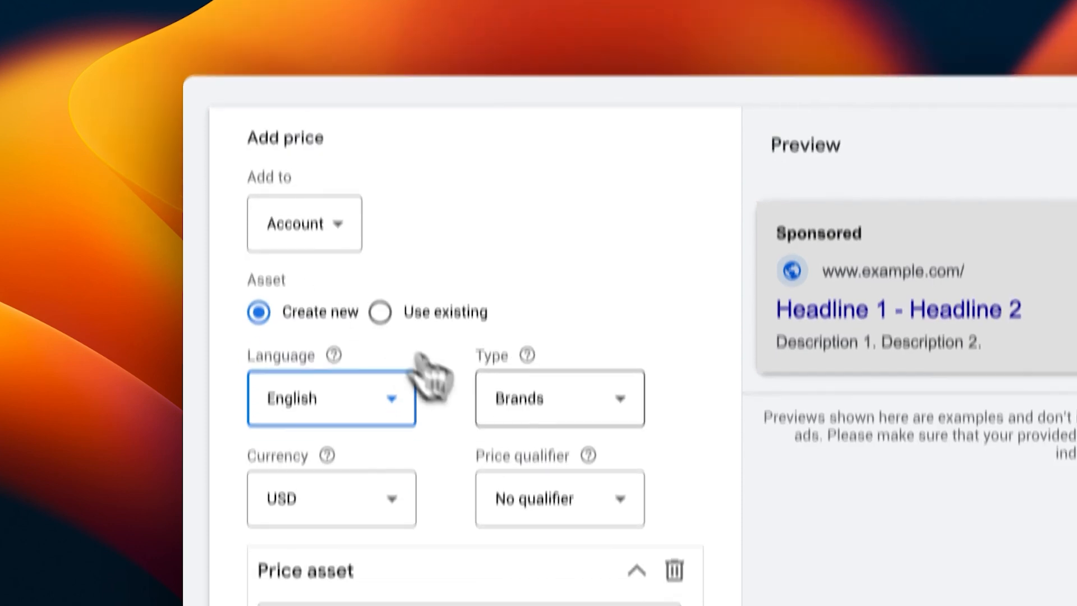
{"action": "left_click", "coordinate": [527, 412]}
{"action": "scroll", "coordinate": [544, 427], "scroll_direction": "down", "scroll_amount": 2}
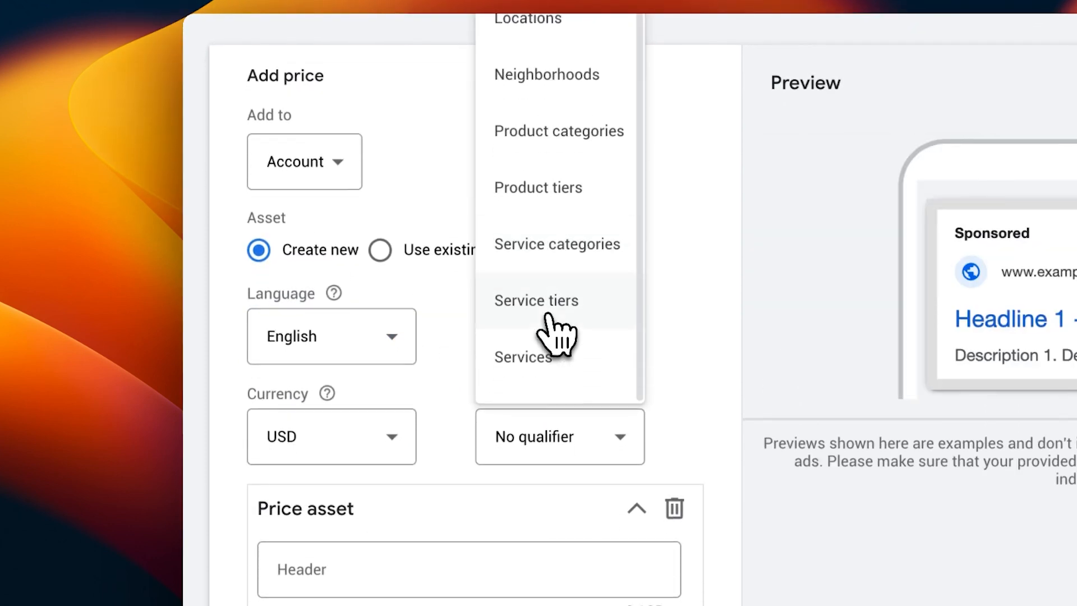
{"action": "scroll", "coordinate": [550, 316], "scroll_direction": "up", "scroll_amount": 2}
{"action": "scroll", "coordinate": [549, 316], "scroll_direction": "down", "scroll_amount": 2}
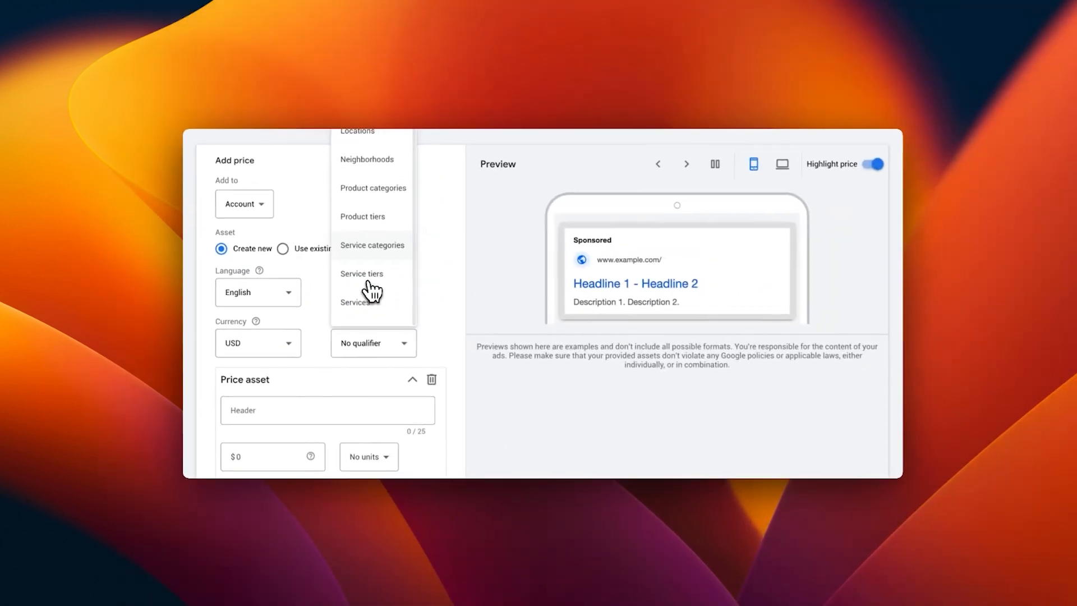
{"action": "scroll", "coordinate": [371, 292], "scroll_direction": "up", "scroll_amount": 2}
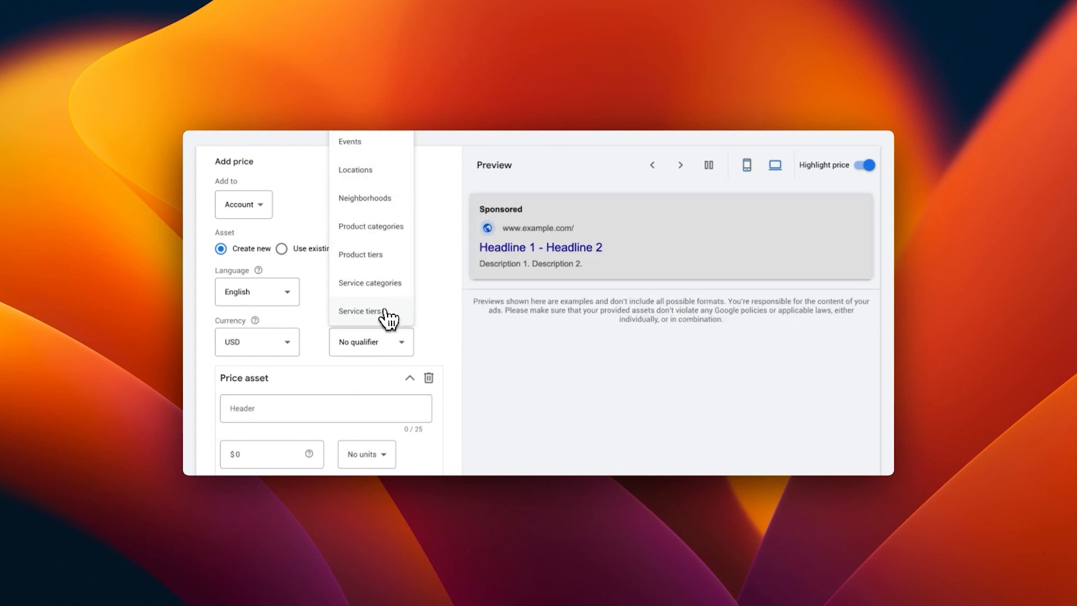
{"action": "left_click", "coordinate": [356, 138]}
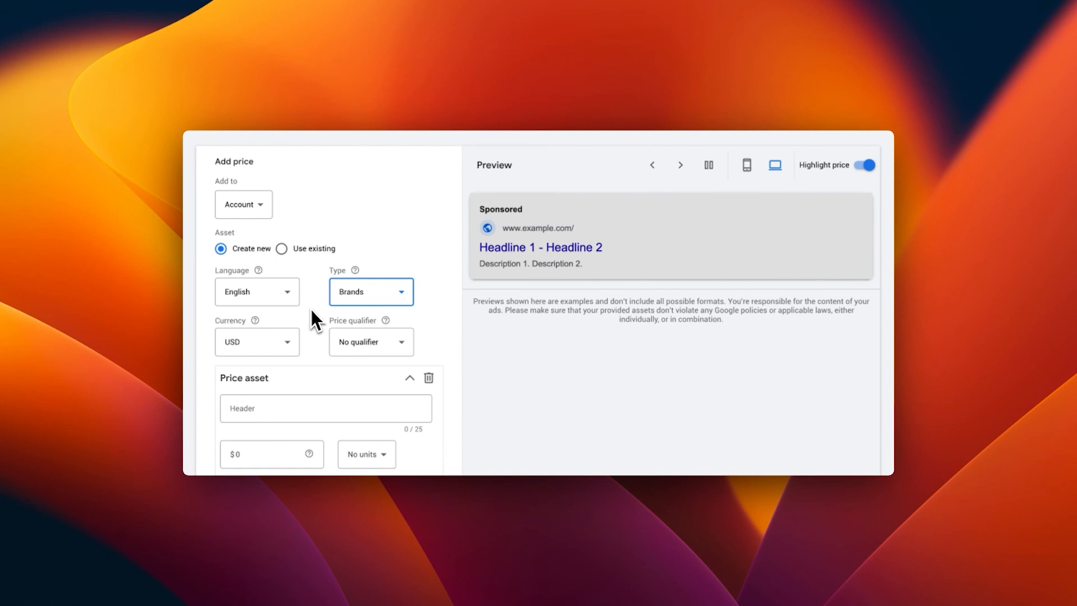
Set the currency to USD and keep the price qualifier at No qualifier.
{"action": "left_click", "coordinate": [271, 343]}
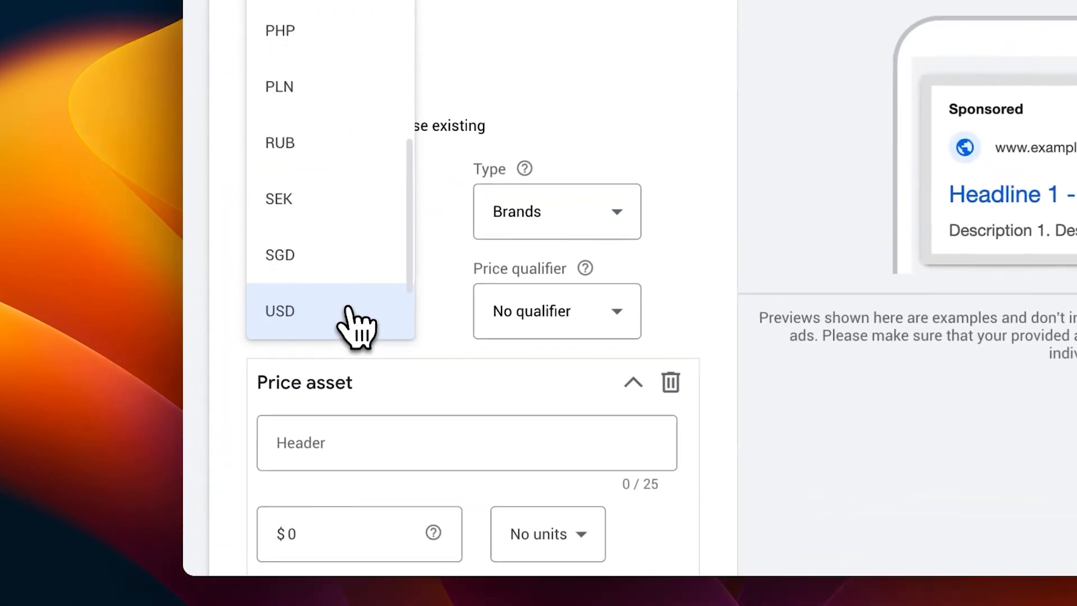
{"action": "left_click", "coordinate": [348, 310]}
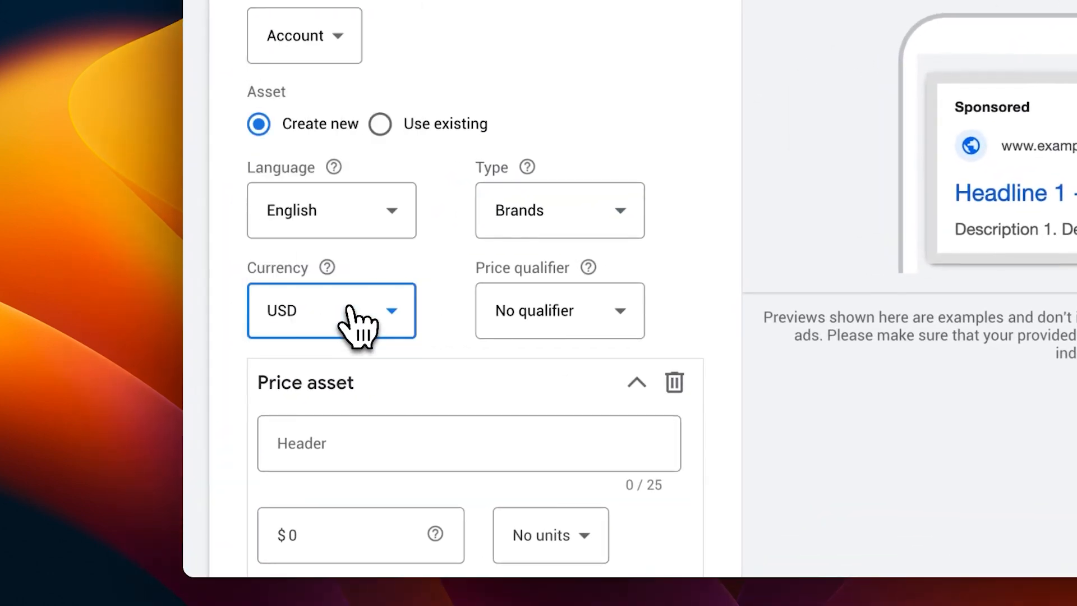
{"action": "left_click", "coordinate": [553, 319]}
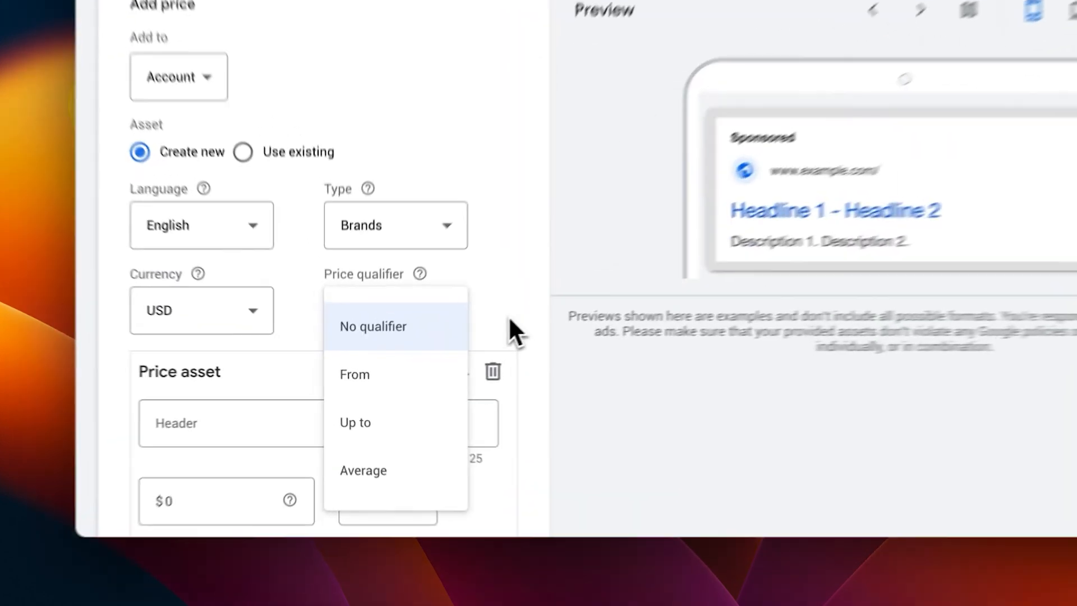
{"action": "left_click", "coordinate": [439, 346]}
Give the first price asset the header "Example Product" and a price of $1,000 with No units.
{"action": "scroll", "coordinate": [540, 310], "scroll_direction": "down", "scroll_amount": 3}
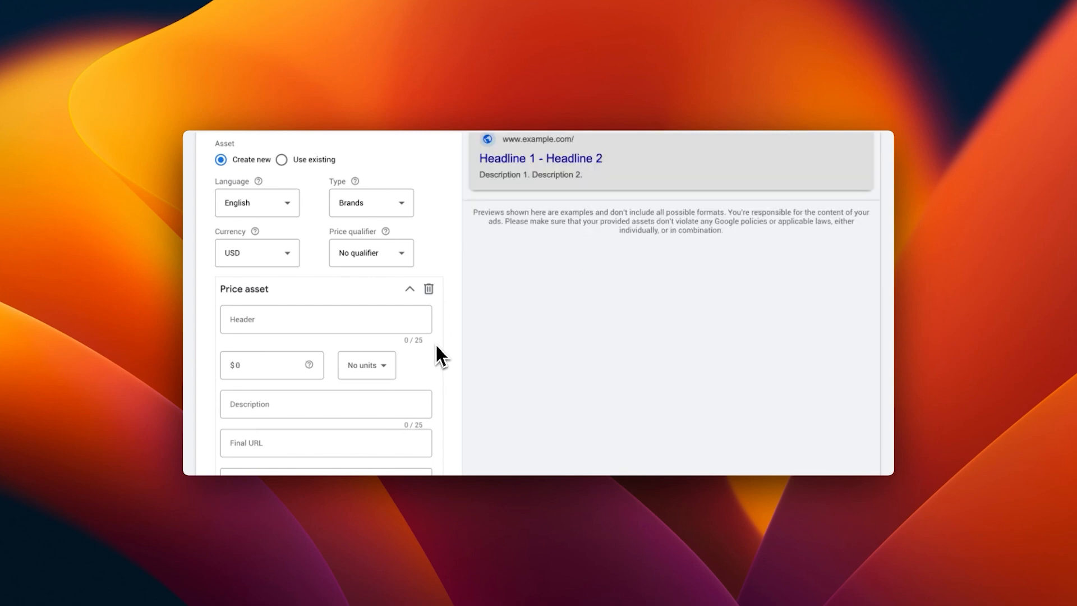
{"action": "left_click", "coordinate": [393, 320]}
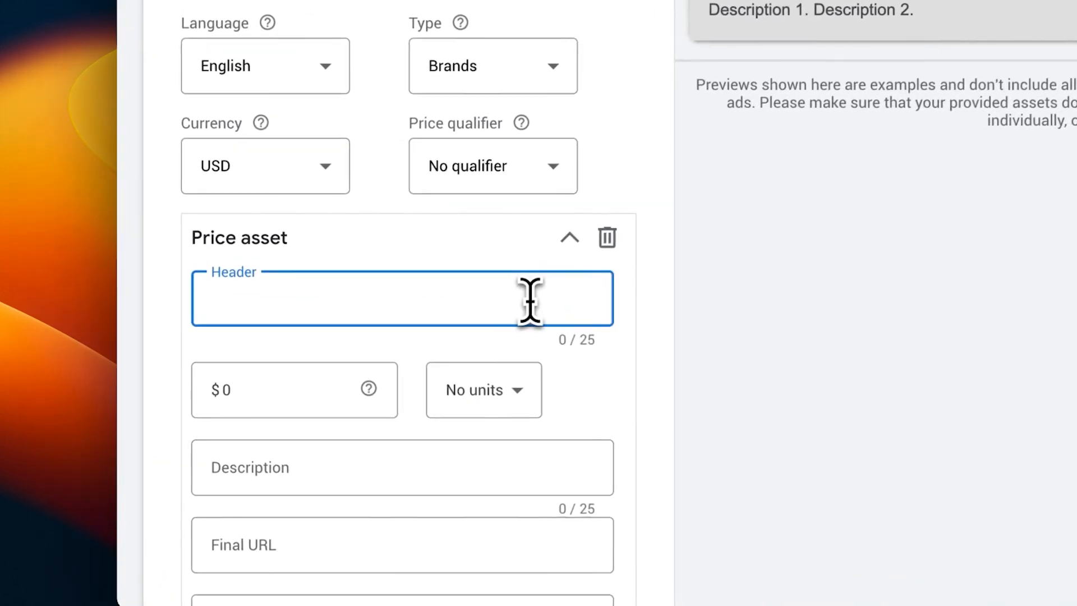
{"action": "type", "text": "Example Product"}
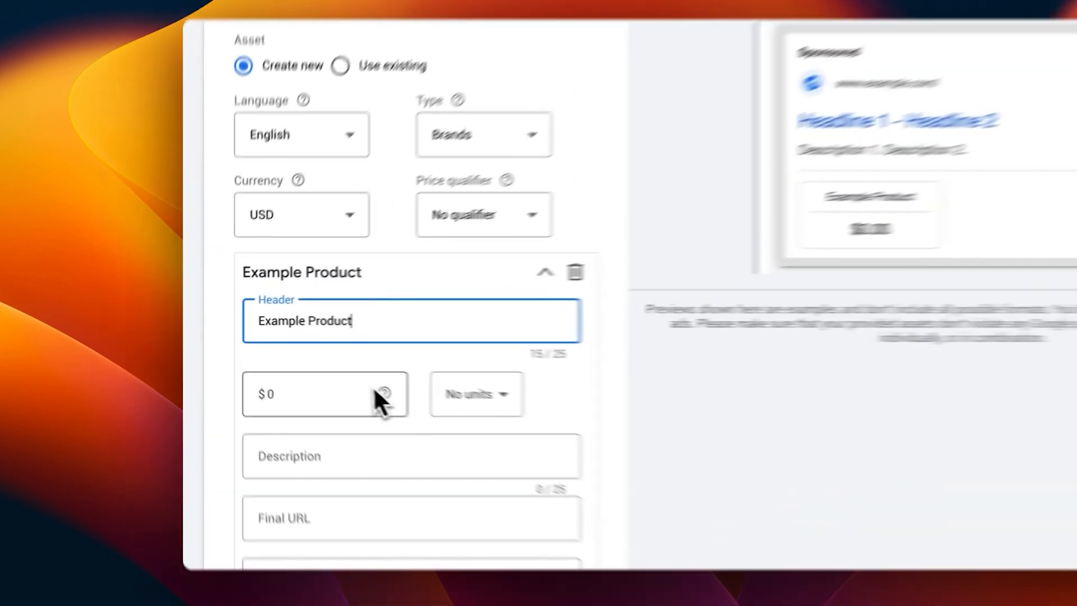
{"action": "left_click", "coordinate": [296, 364]}
{"action": "type", "text": "1,00"}
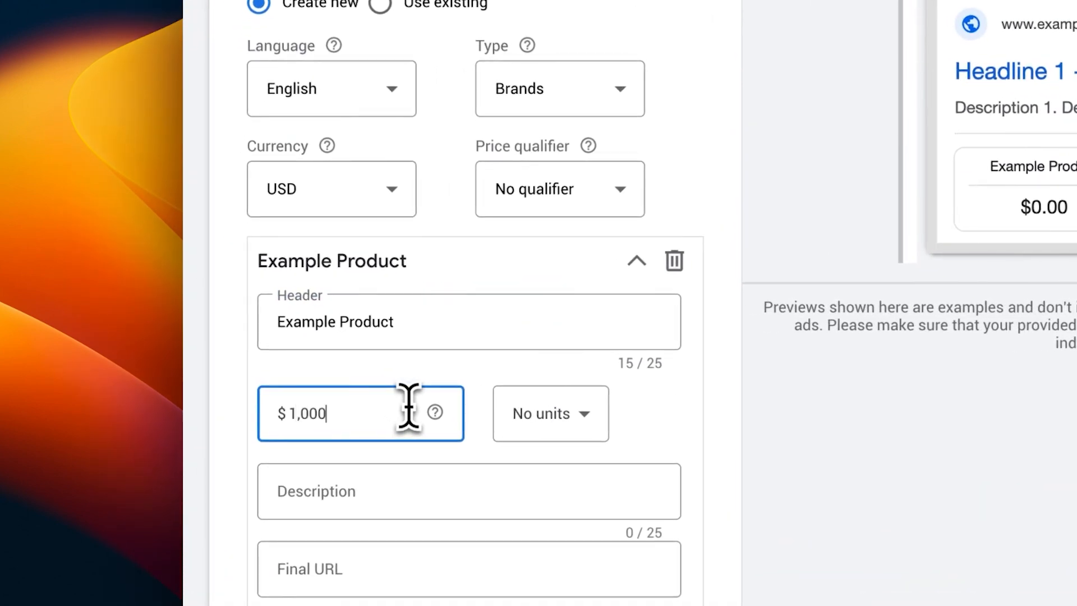
{"action": "left_click", "coordinate": [527, 426]}
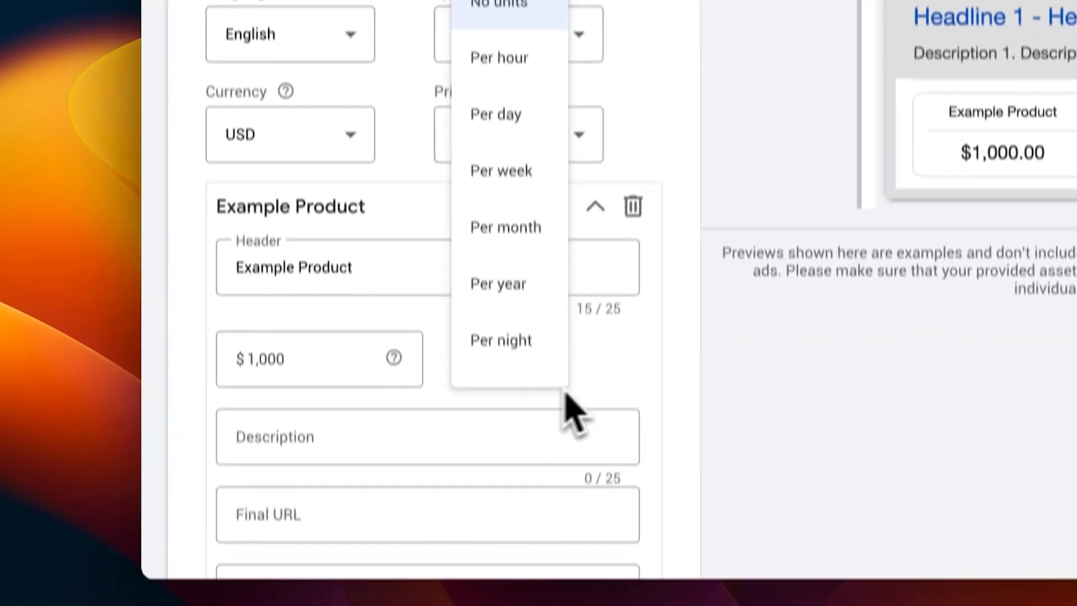
{"action": "left_click", "coordinate": [651, 434]}
Enter "Sale Now On" as the first price asset's description and activate its Final URL field.
{"action": "left_click", "coordinate": [472, 402]}
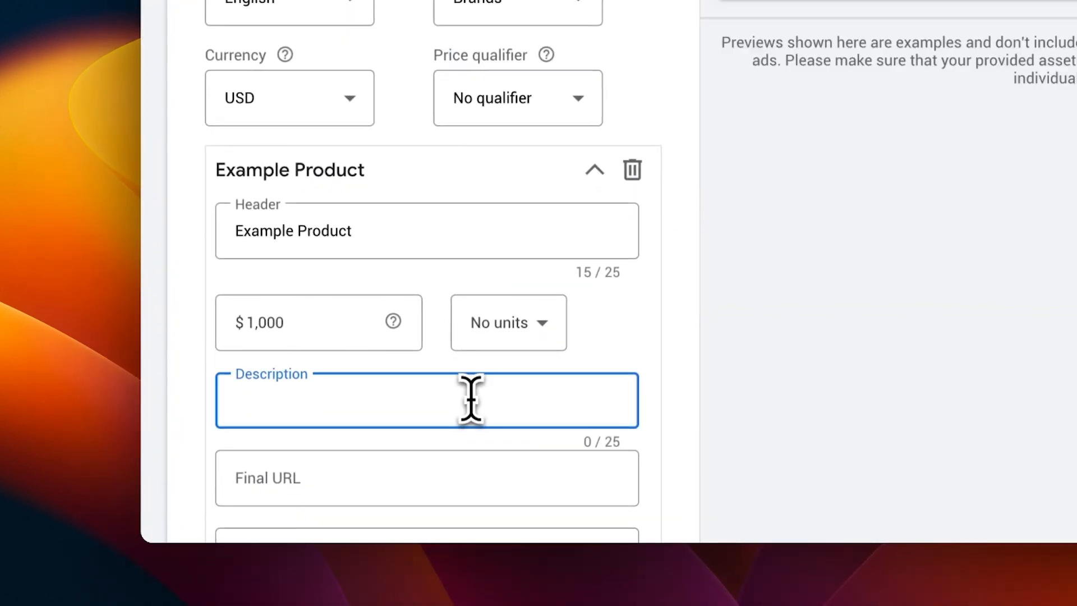
{"action": "type", "text": "Sale Now"}
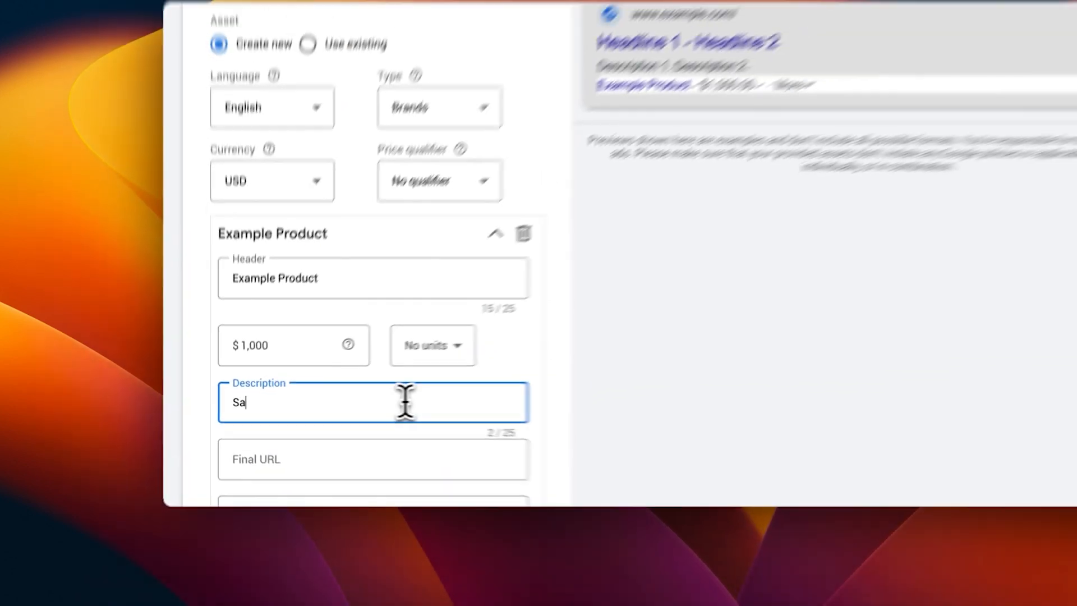
{"action": "type", "text": " On"}
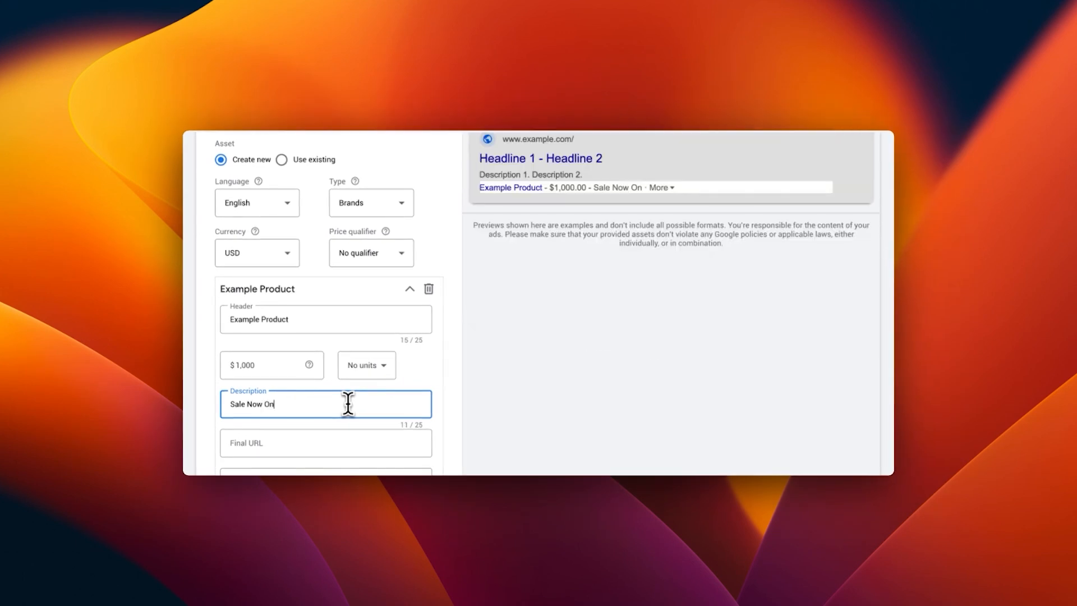
{"action": "scroll", "coordinate": [348, 403], "scroll_direction": "down", "scroll_amount": 1}
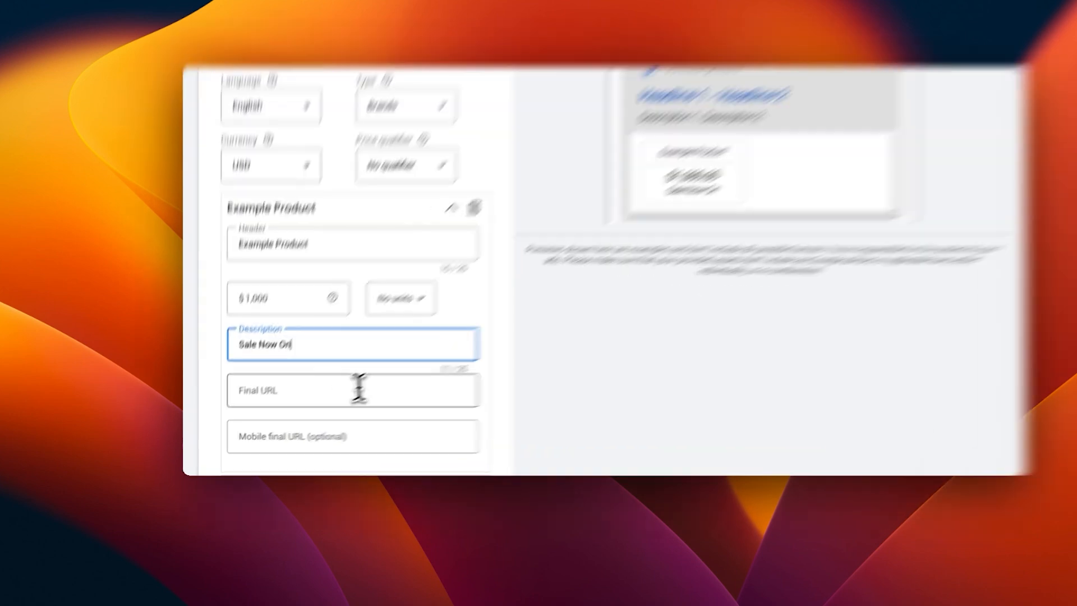
{"action": "left_click", "coordinate": [332, 400]}
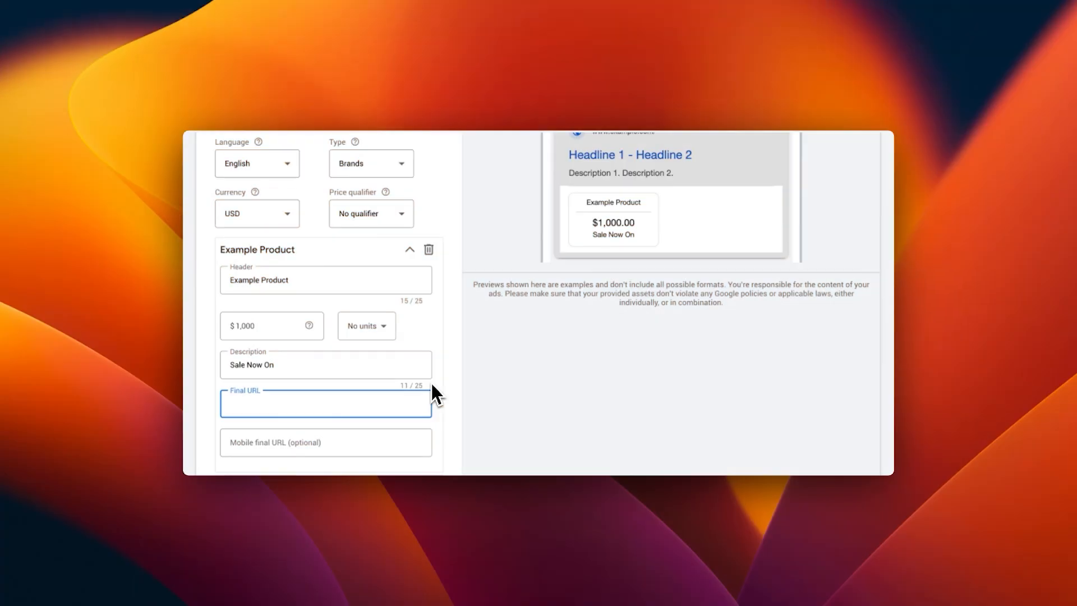
Open the second price asset for editing and go to the end of the price form.
{"action": "scroll", "coordinate": [432, 388], "scroll_direction": "down", "scroll_amount": 3}
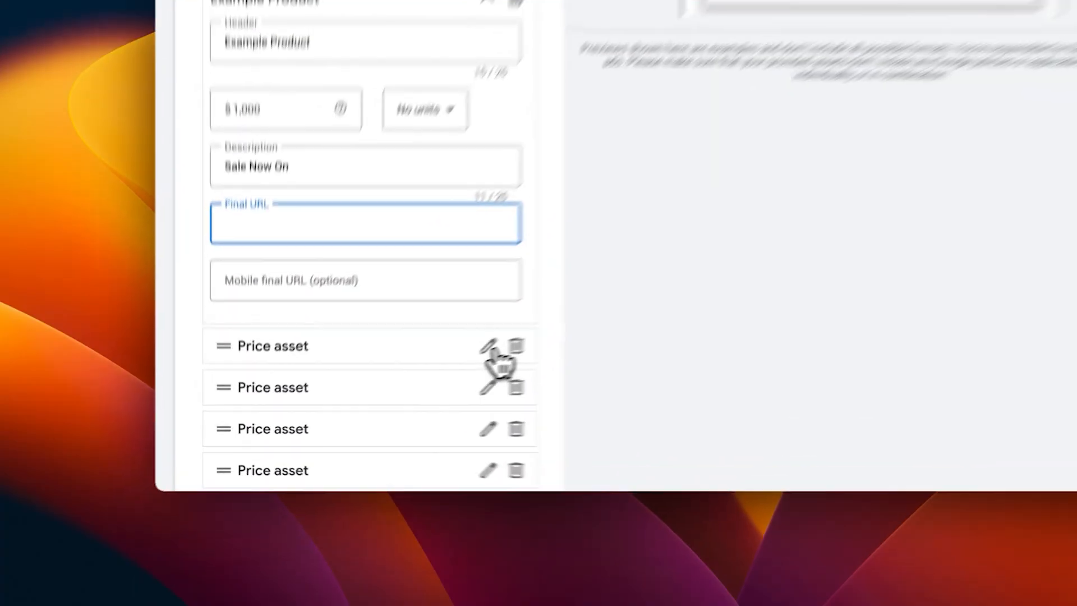
{"action": "left_click", "coordinate": [416, 380]}
{"action": "scroll", "coordinate": [370, 371], "scroll_direction": "down", "scroll_amount": 3}
{"action": "scroll", "coordinate": [498, 314], "scroll_direction": "down", "scroll_amount": 2}
{"action": "scroll", "coordinate": [425, 353], "scroll_direction": "down", "scroll_amount": 3}
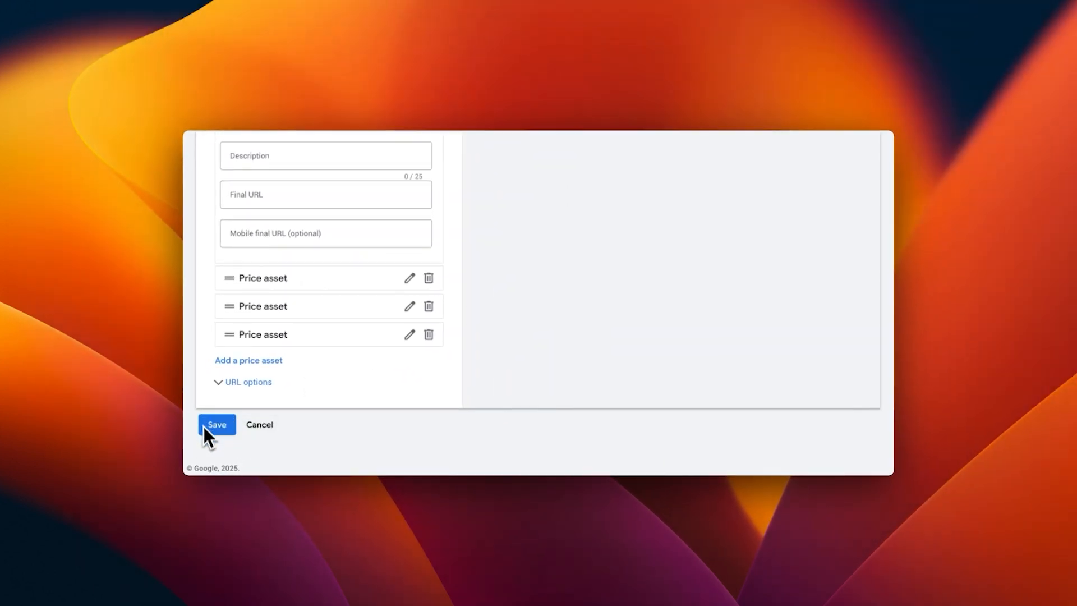